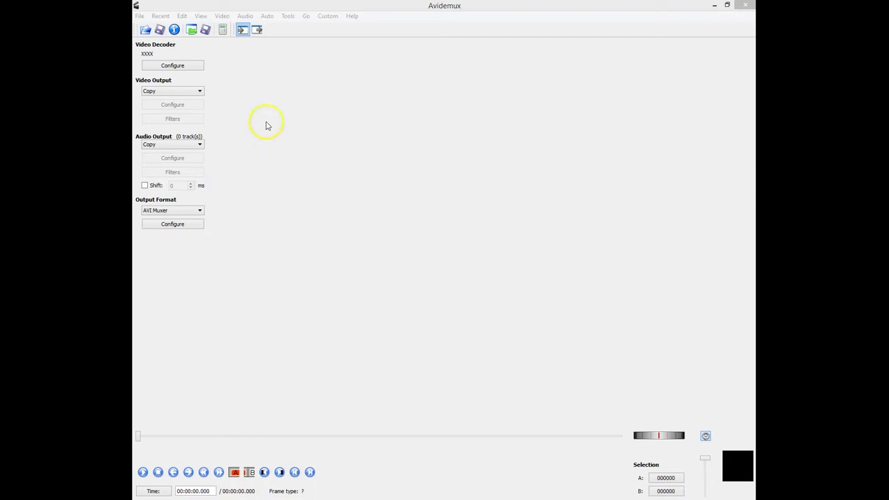
Step: Open MVI_0922.MOV from SDHC (D:) > DCIM > 111__06 in Avidemux
left_click(146, 30)
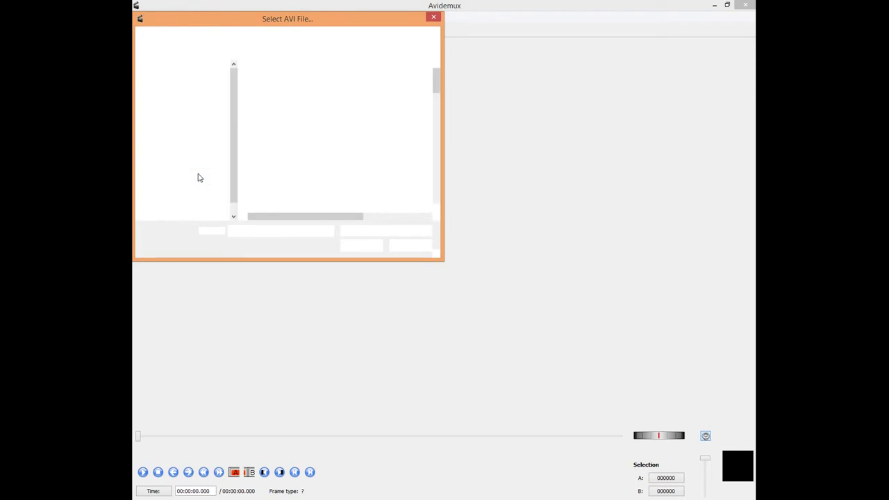
left_click(197, 177)
scroll(177, 205, "down", 1)
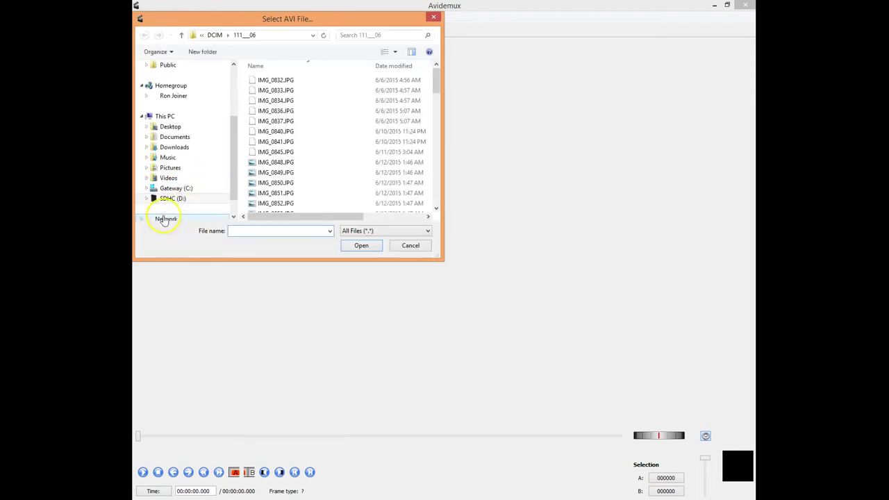
left_click(148, 198)
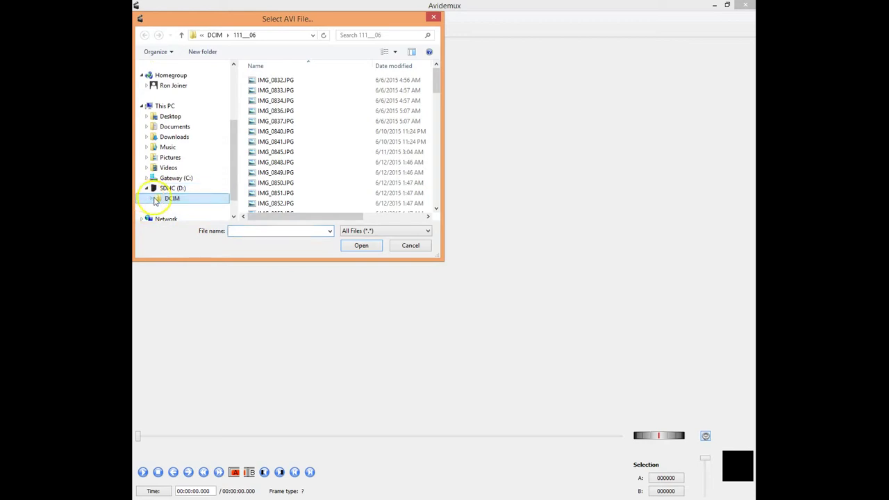
left_click(150, 200)
left_click(164, 191)
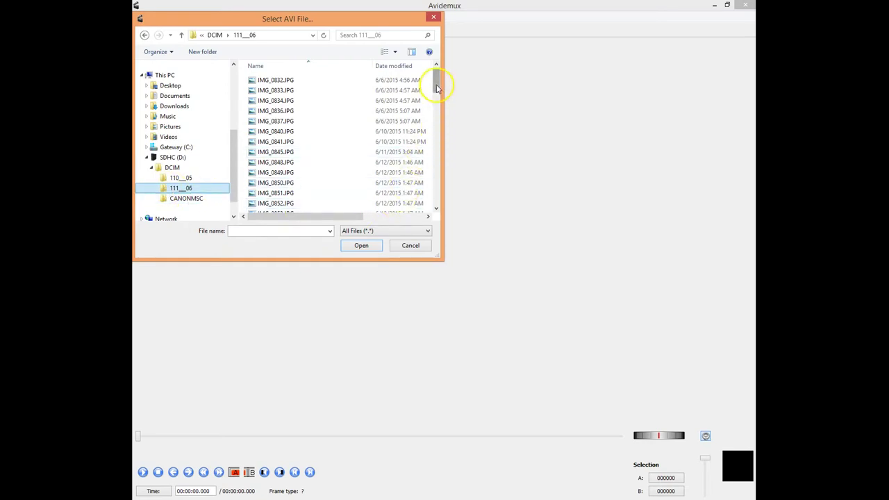
left_click_drag(437, 83, 432, 212)
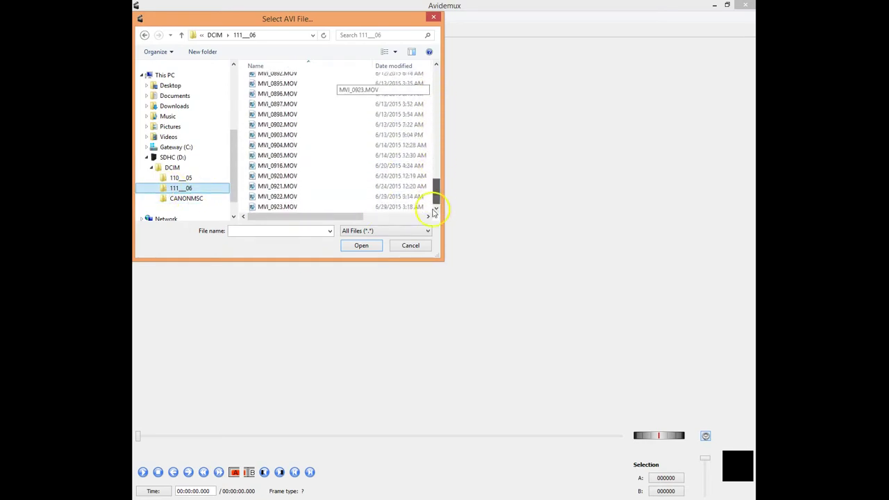
left_click(274, 196)
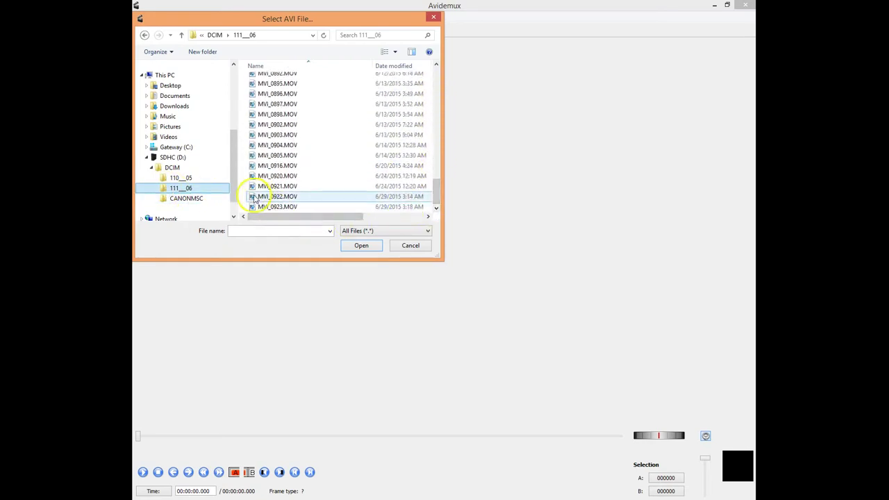
left_click(361, 246)
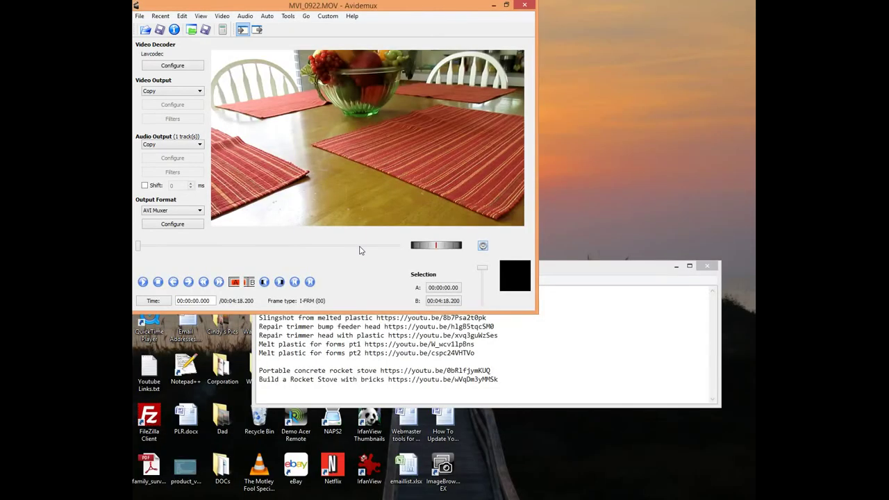
Step: Maximize the Avidemux editor window to fill the screen
left_click(430, 186)
left_click(507, 7)
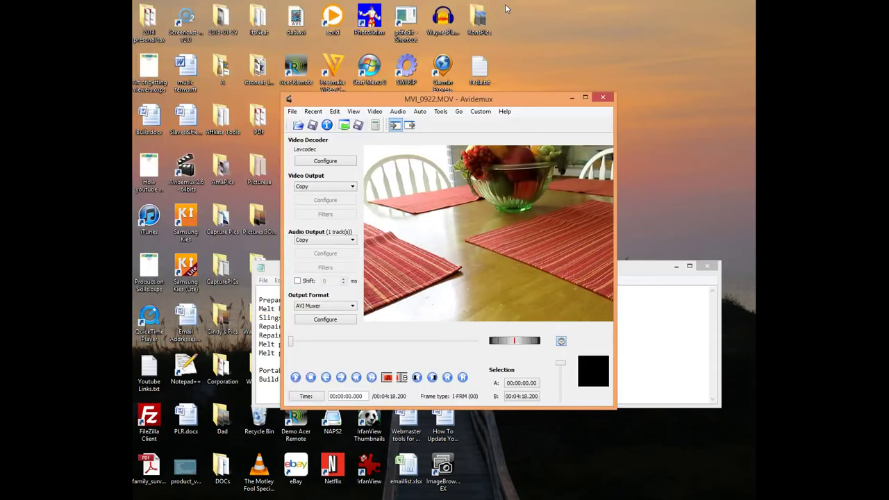
left_click(586, 98)
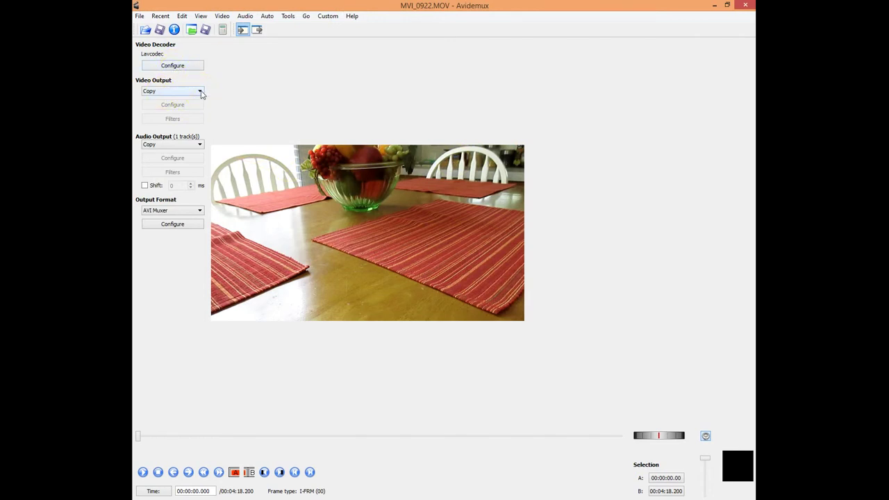
Step: Set the Video Output encoder to Mpeg4 AVC (x264)
left_click(200, 92)
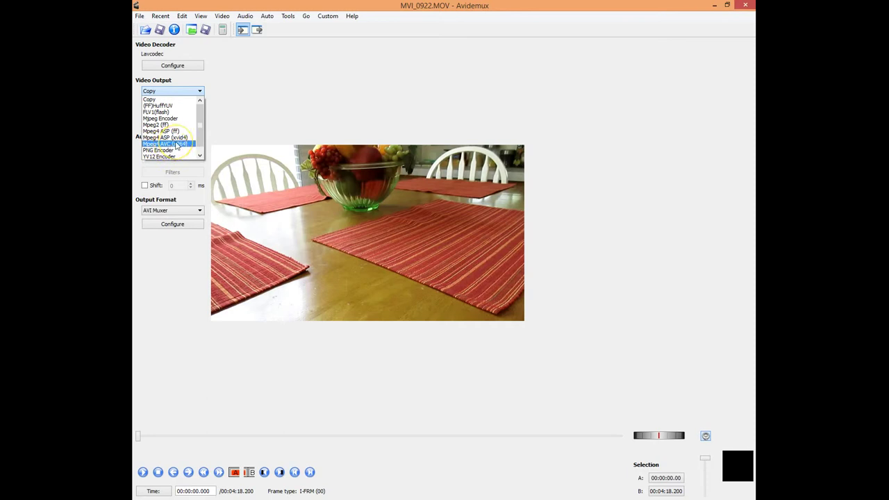
left_click(176, 143)
left_click(186, 106)
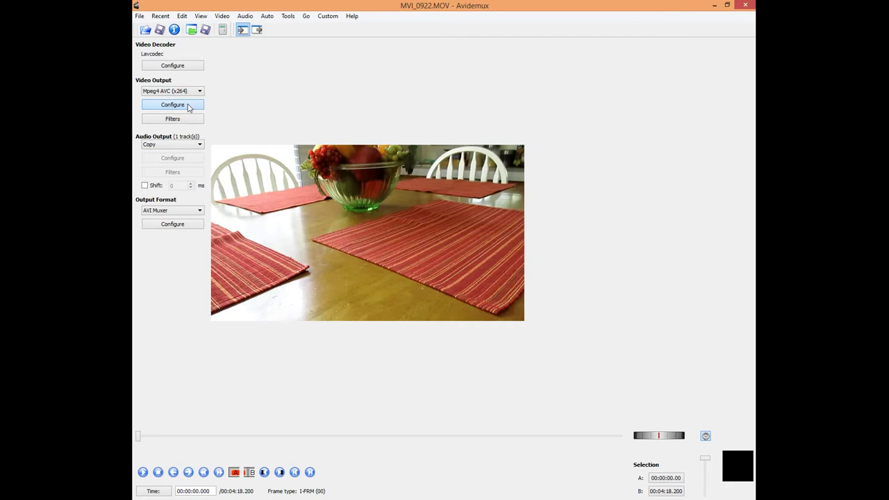
Step: Configure x264 for Video Size (Two Pass) mode and enter the target video size
left_click(186, 107)
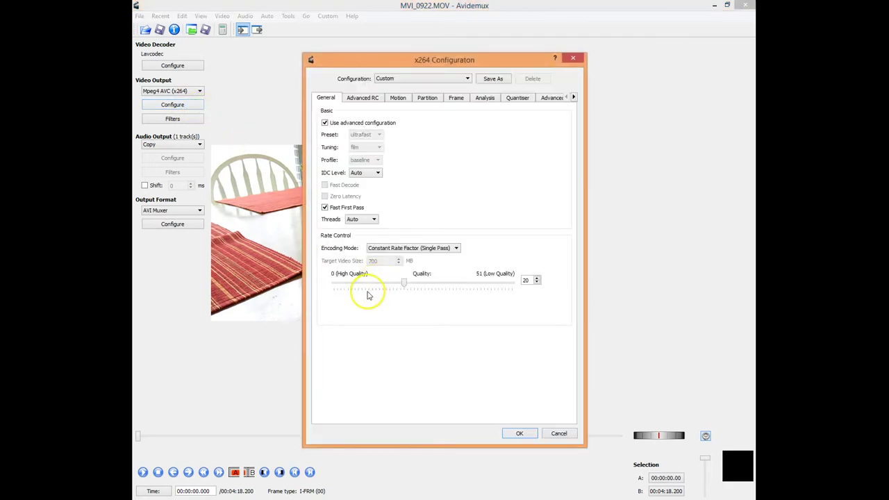
left_click(457, 248)
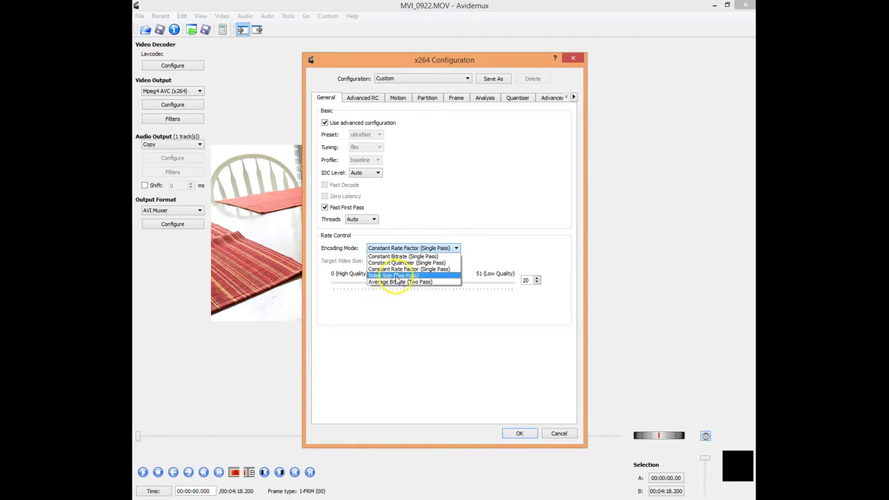
left_click(393, 275)
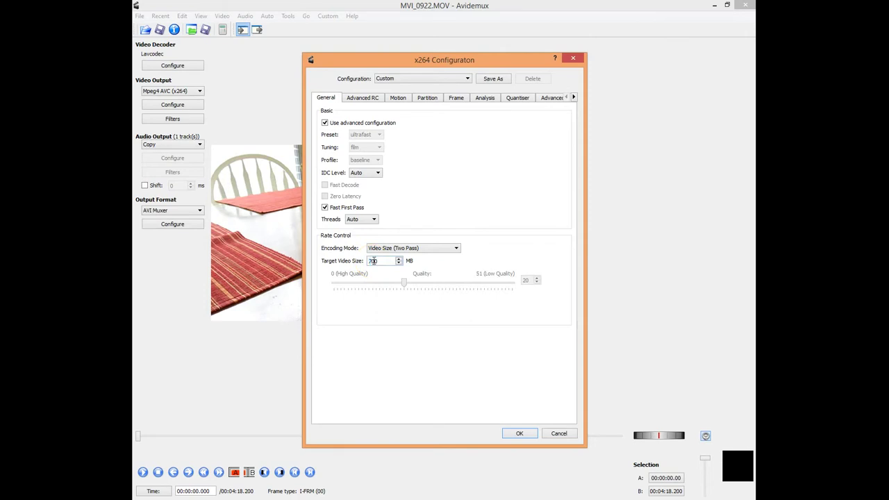
double_click(373, 260)
type("70")
left_click_drag(368, 260, 366, 305)
Step: Accept the 50 MB x264 settings, then try MP3 (lame) and AAC (lav) audio encoders
type("50")
left_click(515, 435)
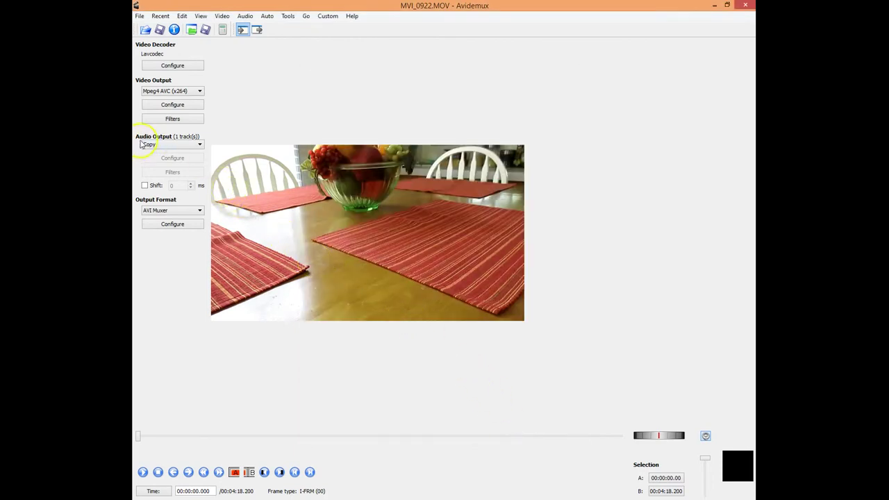
left_click(200, 144)
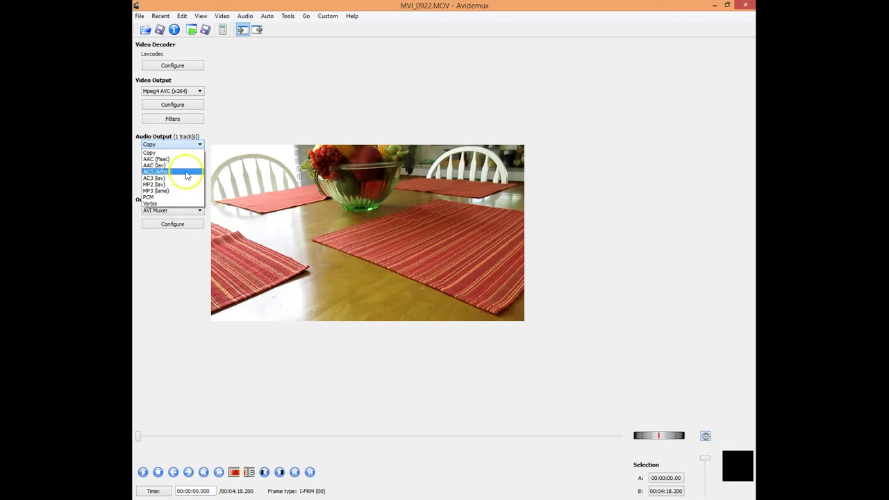
left_click(182, 191)
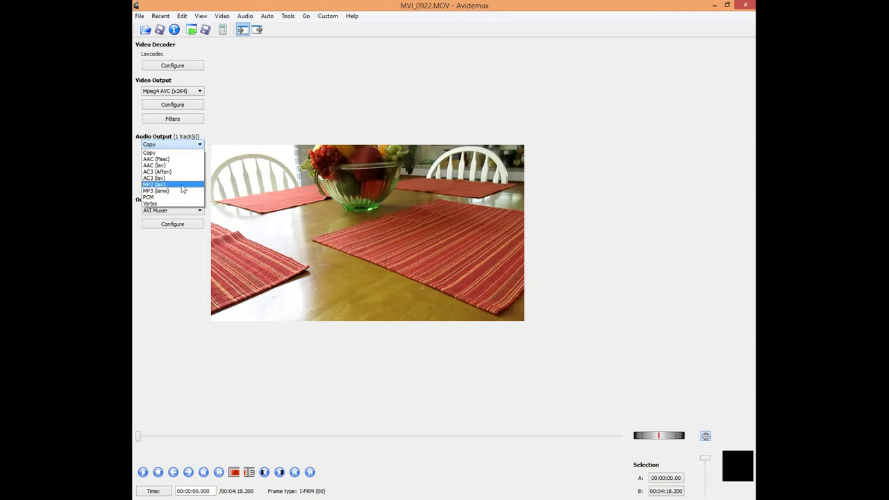
left_click(184, 167)
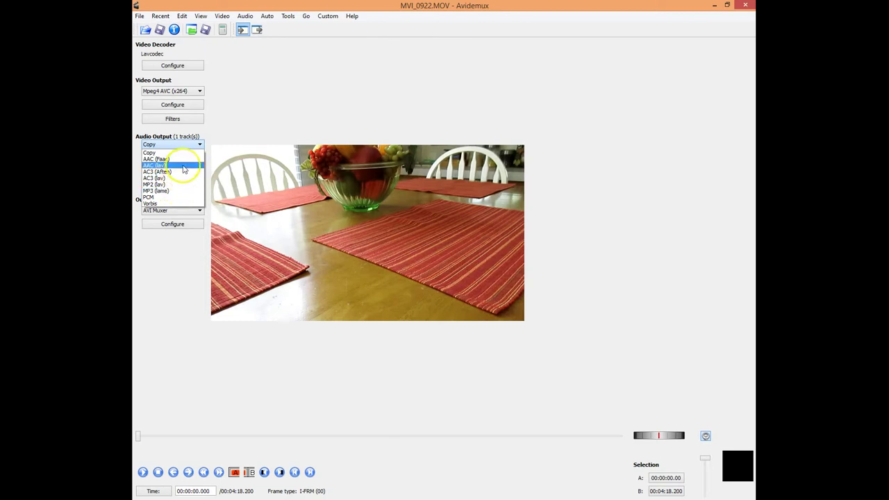
left_click(184, 166)
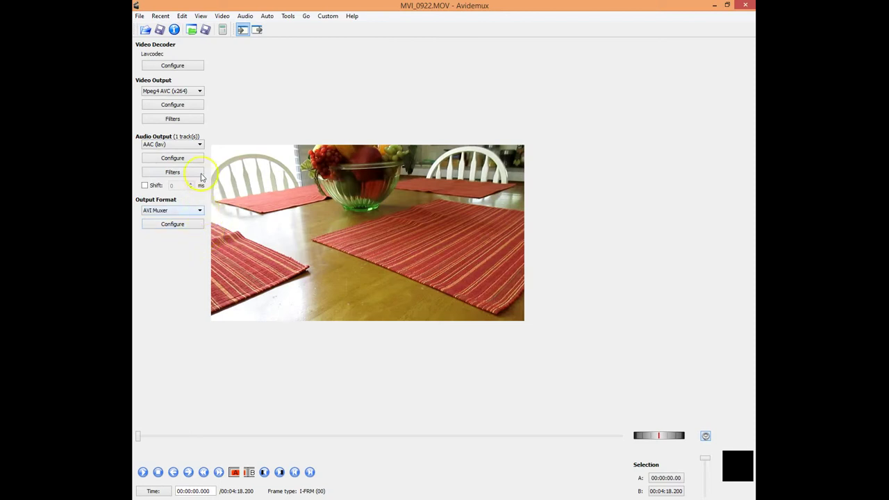
Step: Set the audio output to MP3 (lame) and bring up the output format choices
left_click(199, 145)
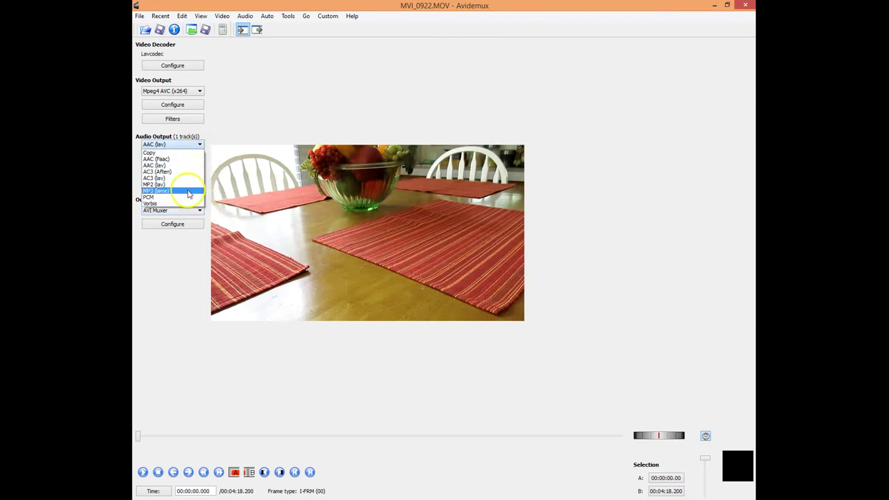
left_click(188, 191)
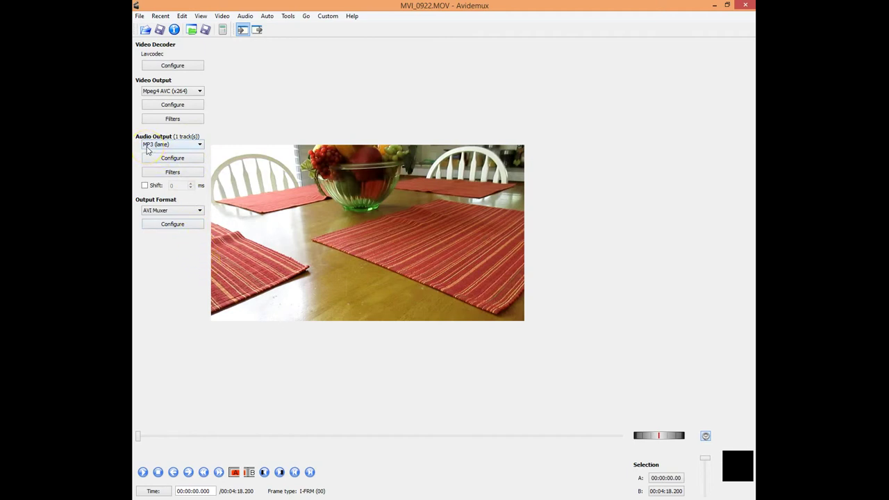
left_click(200, 212)
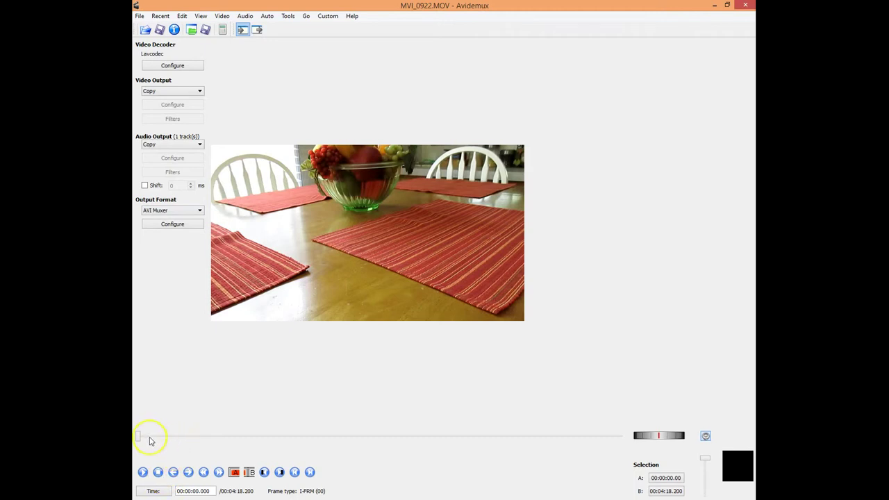
Step: Scrub through the clip and place the A and B selection markers on the timeline
mouse_move(138, 437)
left_mouse_down()
mouse_move(199, 437)
mouse_move(211, 440)
mouse_move(145, 439)
mouse_move(206, 446)
left_mouse_up()
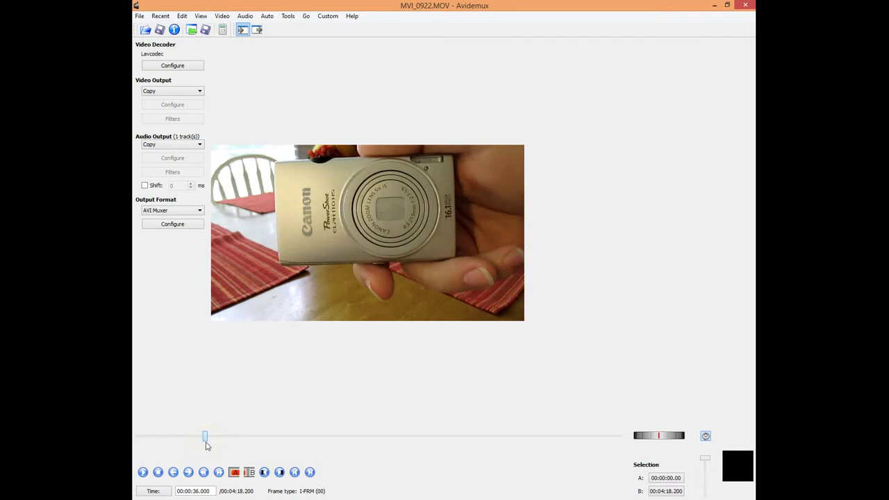
left_click(234, 472)
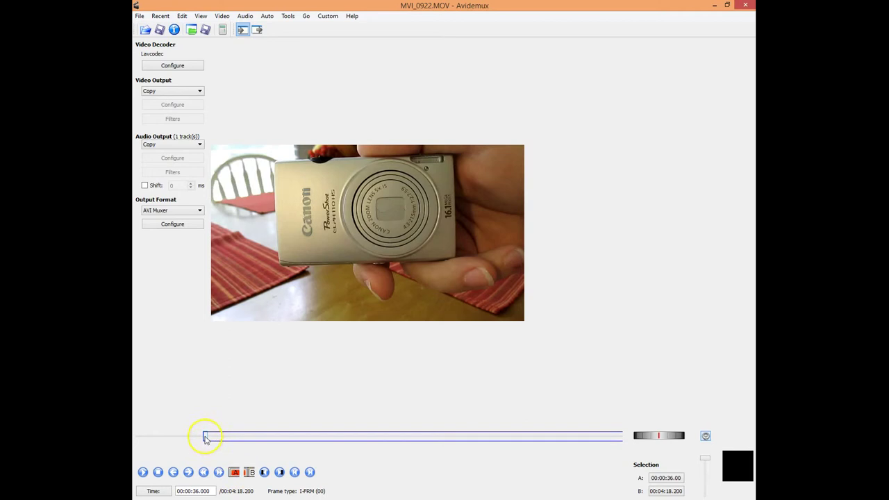
left_click_drag(206, 437, 510, 442)
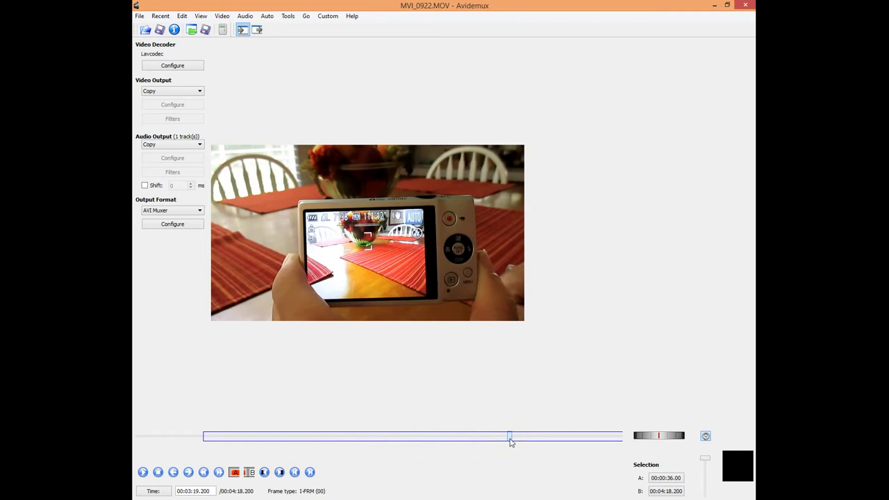
left_click(250, 473)
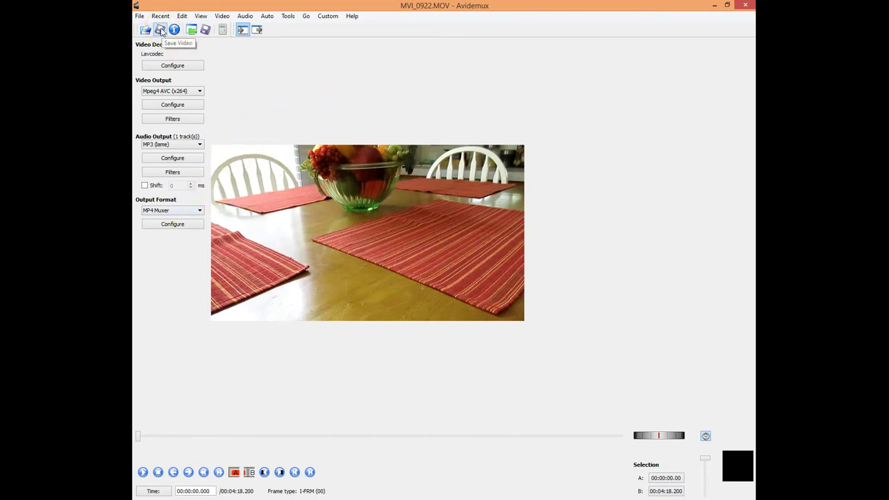
Step: Start Save Video and create a folder named 'youtube how to' in Videos
left_click(160, 31)
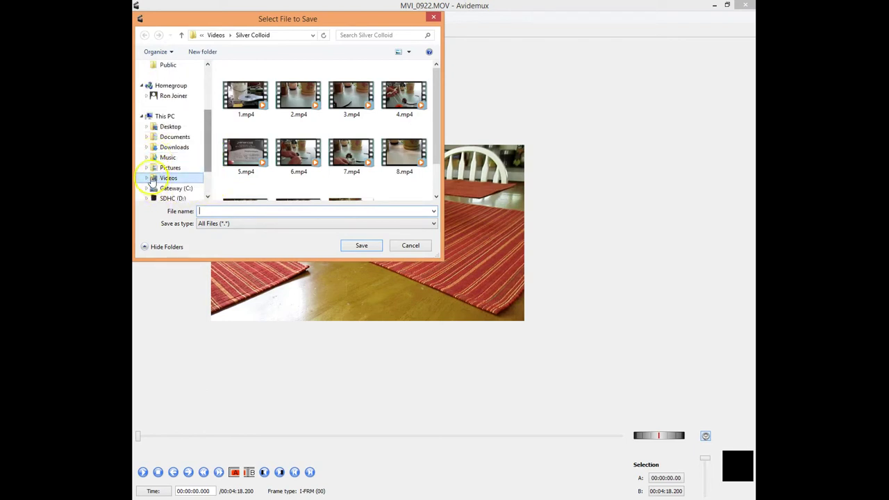
left_click(154, 179)
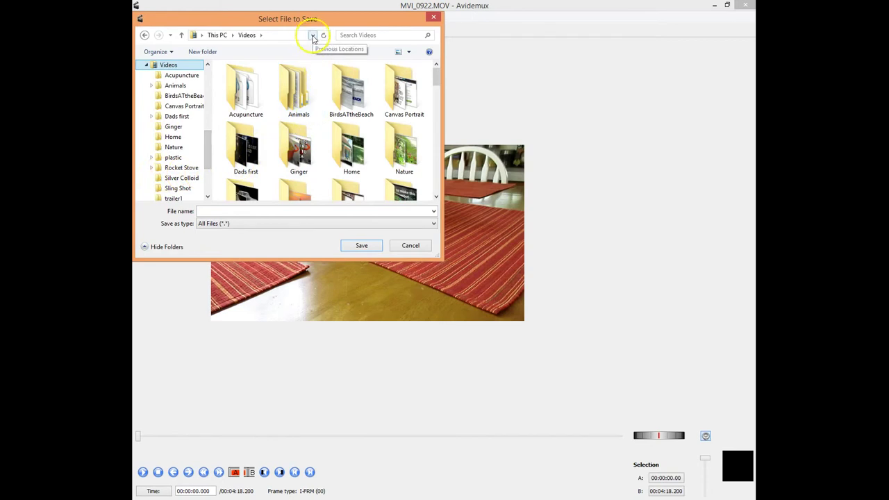
left_click(212, 52)
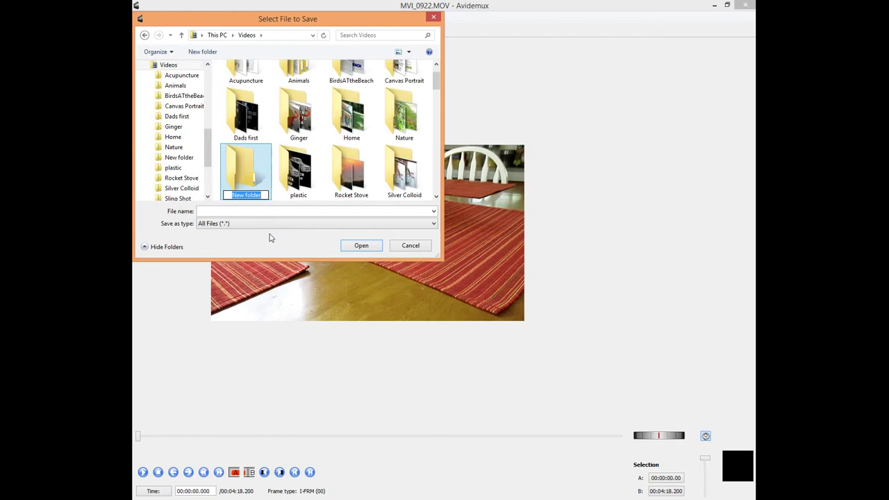
type("you")
type("tub")
type("e")
type(" how ")
type("to")
left_click(242, 180)
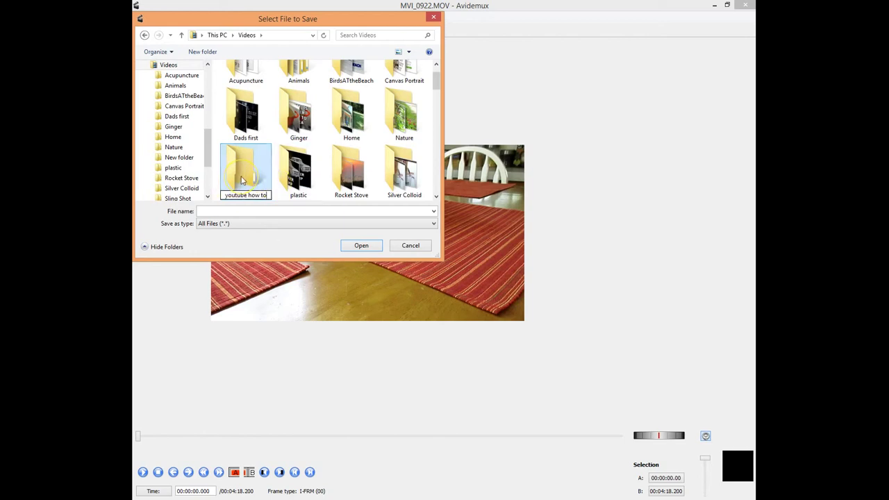
Step: Confirm the folder name, open 'youtube how to' and save the video as '1'
key("Return")
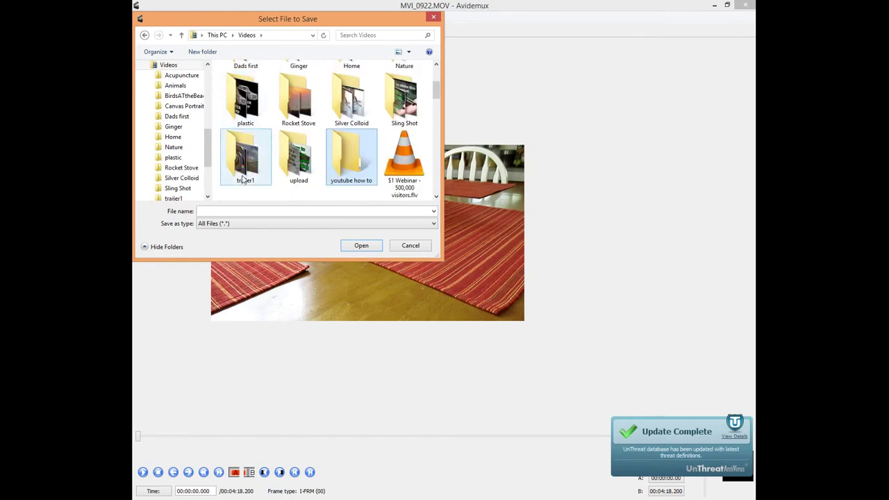
left_click(437, 93)
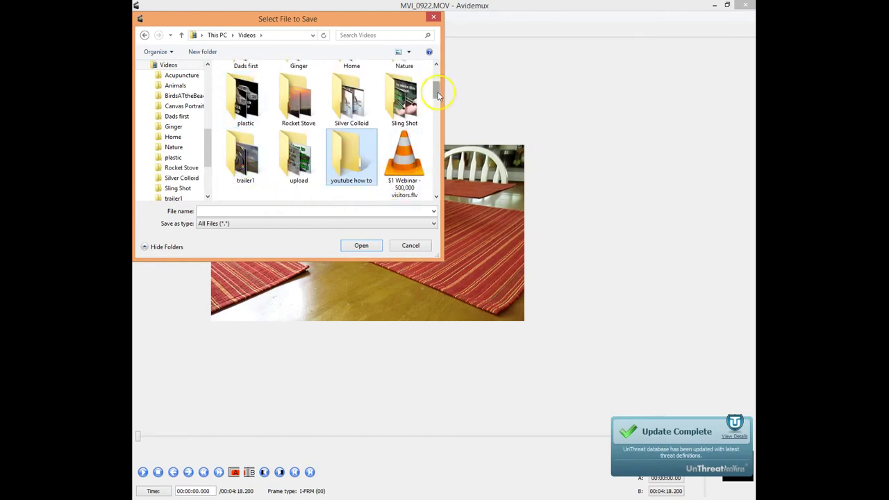
mouse_move(437, 94)
left_mouse_down()
mouse_move(435, 127)
mouse_move(436, 93)
left_mouse_up()
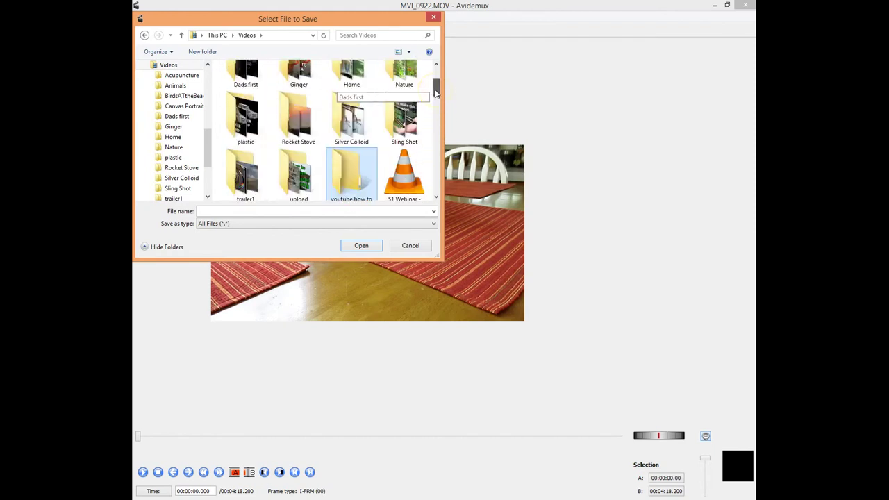
left_click(353, 160)
double_click(353, 160)
left_click(430, 213)
type("1")
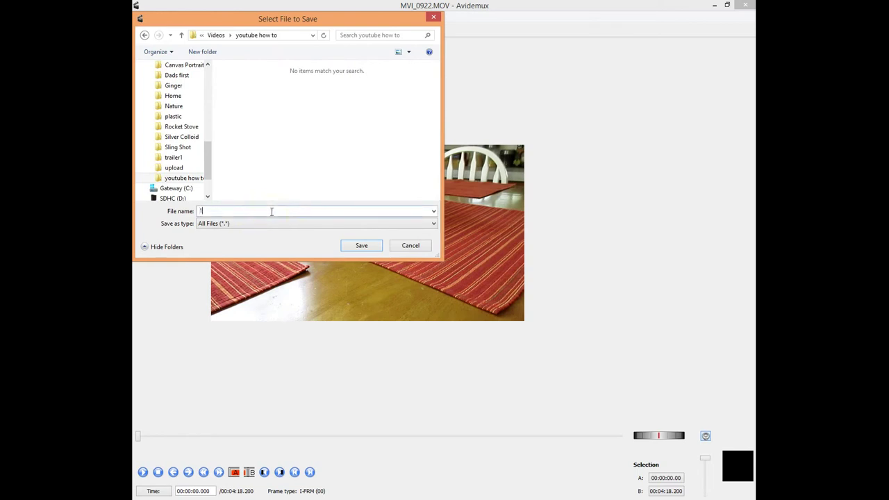
left_click(361, 246)
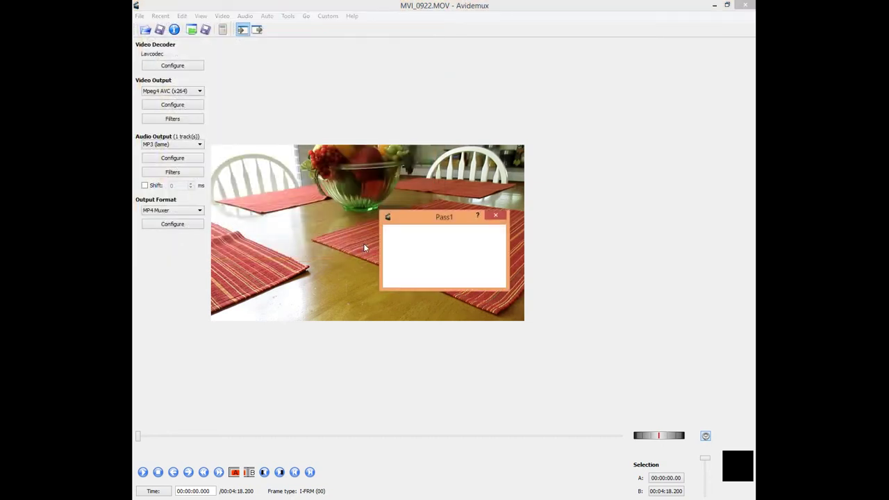
Step: Wait for Pass1 to finish until the main H264/MP3 MP4 encoding starts
left_click(363, 250)
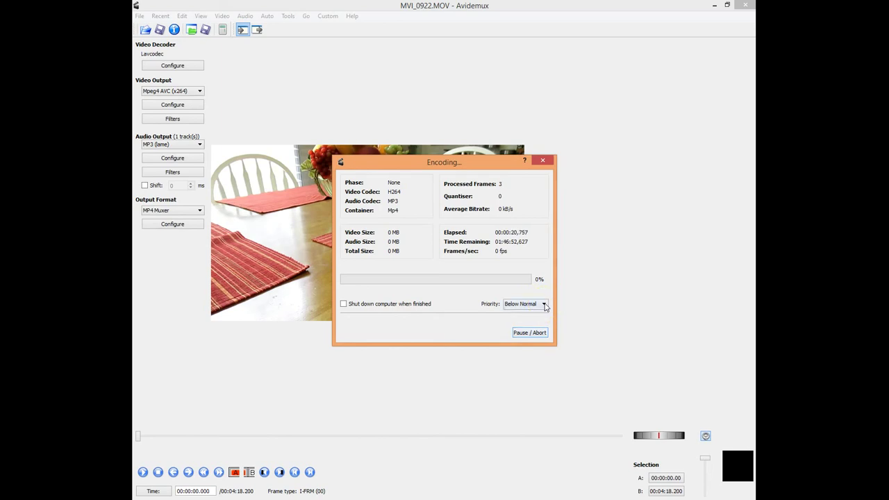
Step: Open the Priority dropdown in the Encoding dialog to view priority options
left_click(545, 304)
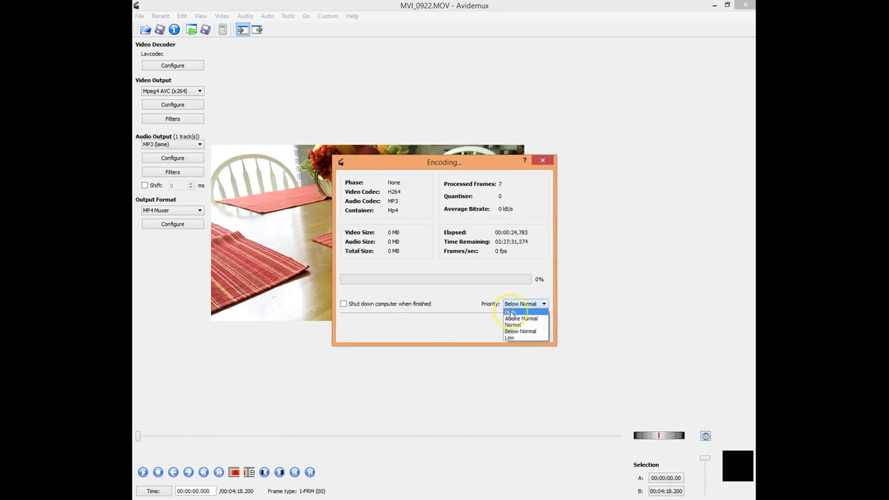